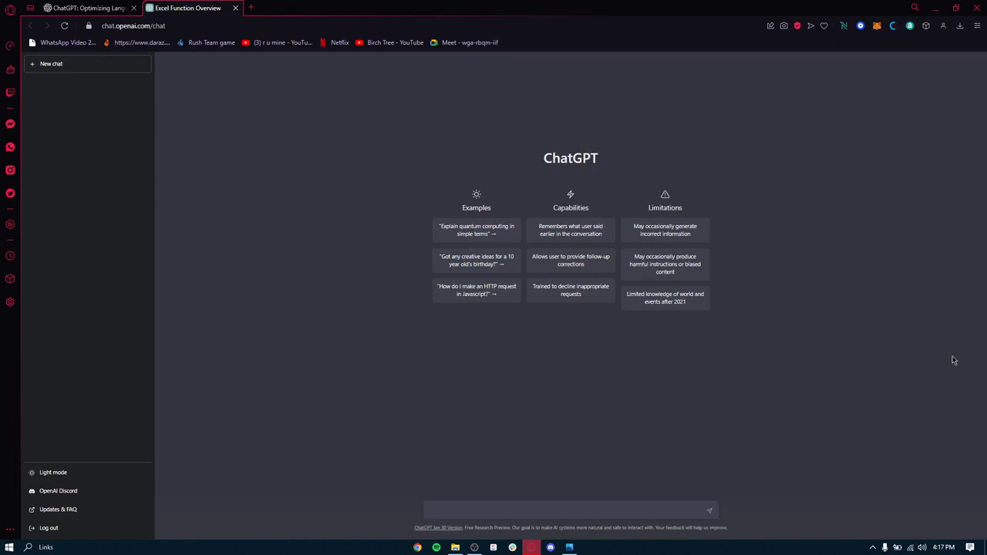
Ask ChatGPT "hi, can you give me a whole research on abraham lincoln"
{"action": "left_click", "coordinate": [481, 512]}
{"action": "type", "text": "hi,"}
{"action": "type", "text": "can you give me a whole research on abraham "}
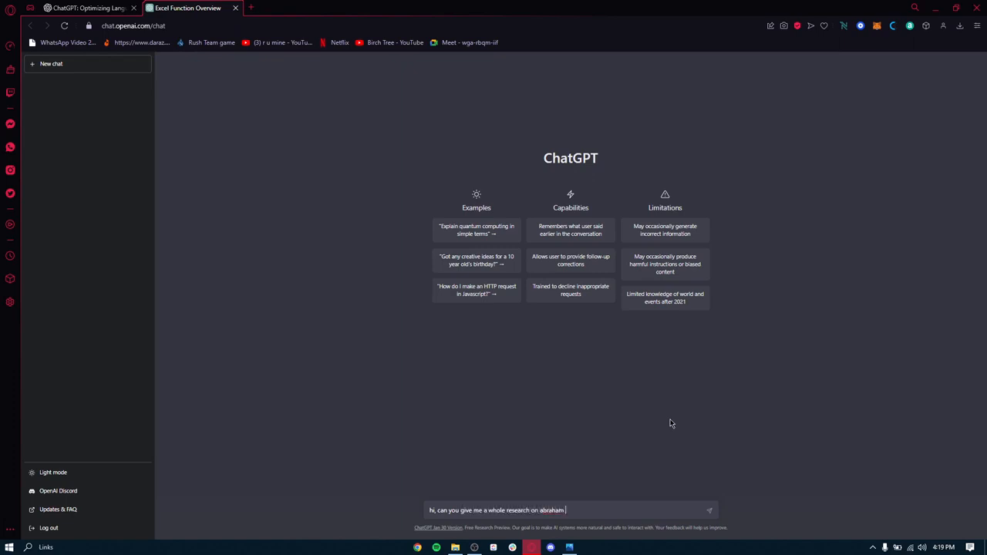
{"action": "type", "text": "lincoln"}
{"action": "key", "text": "Return"}
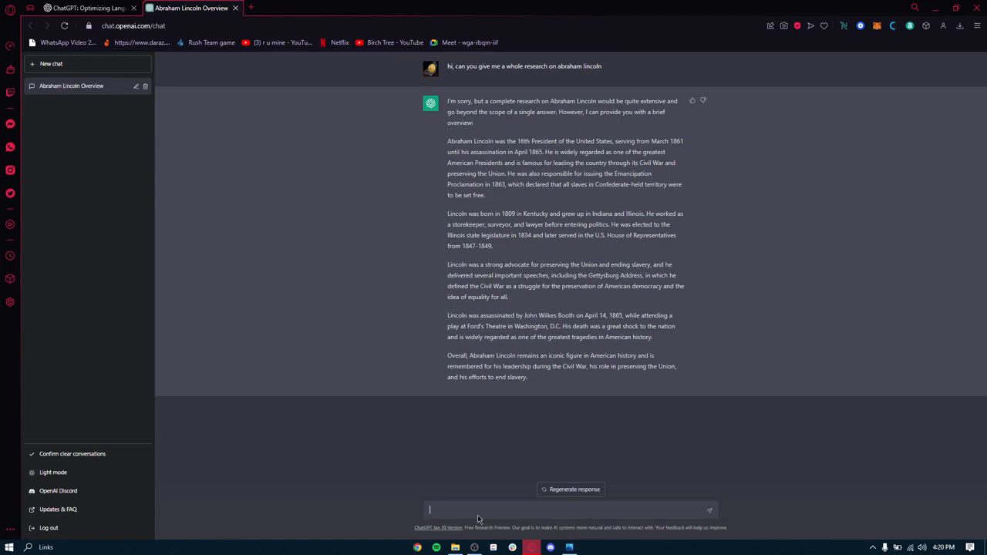
Search Google for "apollo 11" in a new browser tab
{"action": "left_click", "coordinate": [251, 8]}
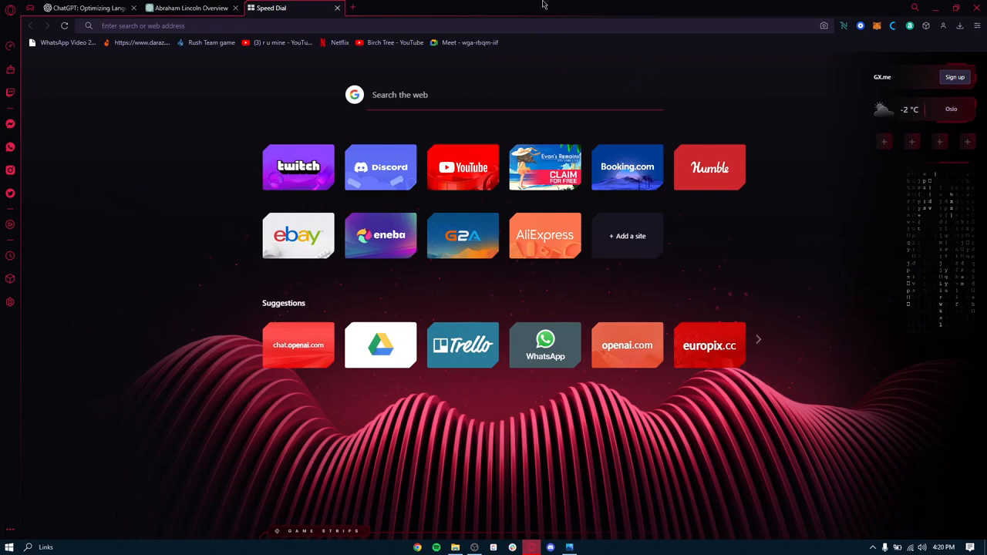
{"action": "left_click", "coordinate": [390, 26]}
{"action": "type", "text": "apollo"}
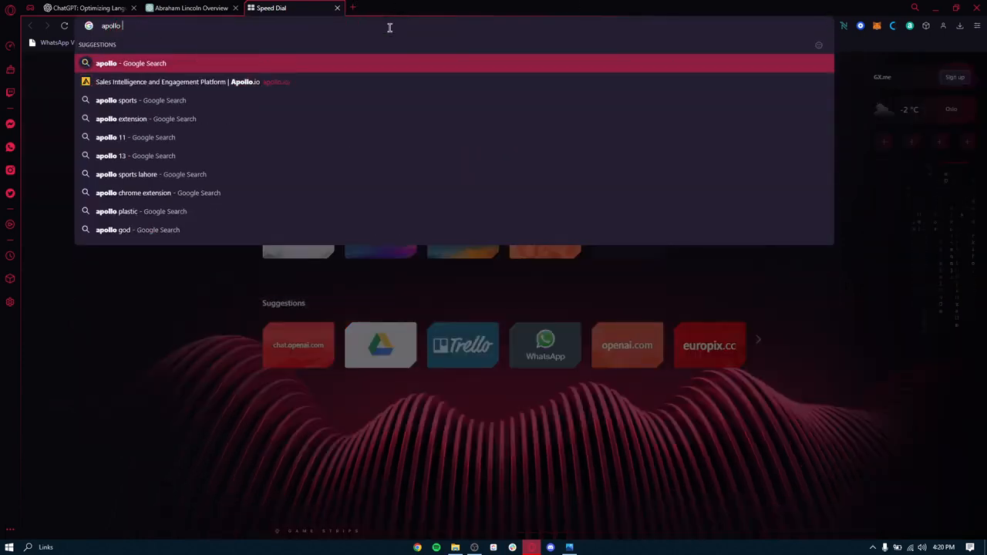
{"action": "left_click", "coordinate": [202, 141]}
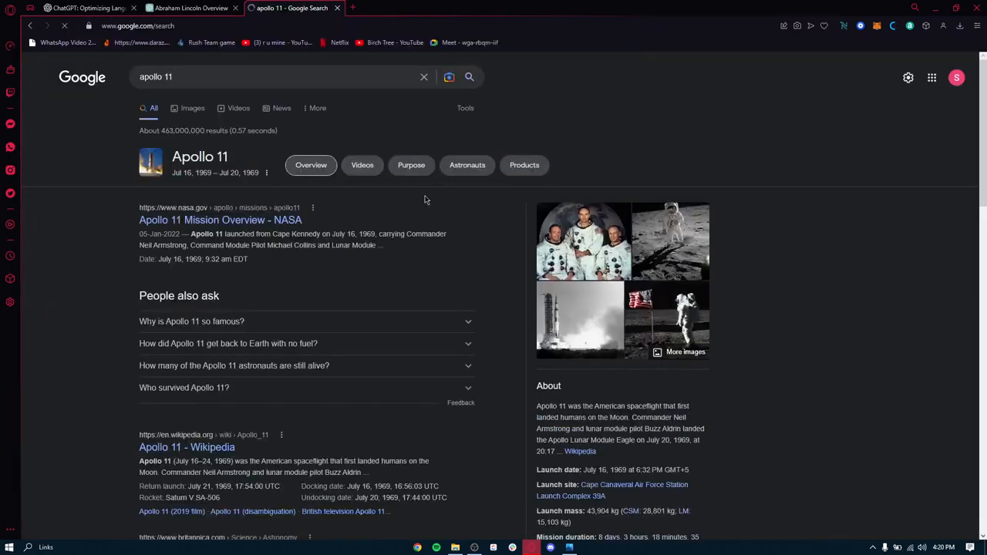
Read the answer to "Why is Apollo 11 so famous?" in the Google results and collapse it again
{"action": "scroll", "coordinate": [601, 266], "scroll_direction": "down", "scroll_amount": 2}
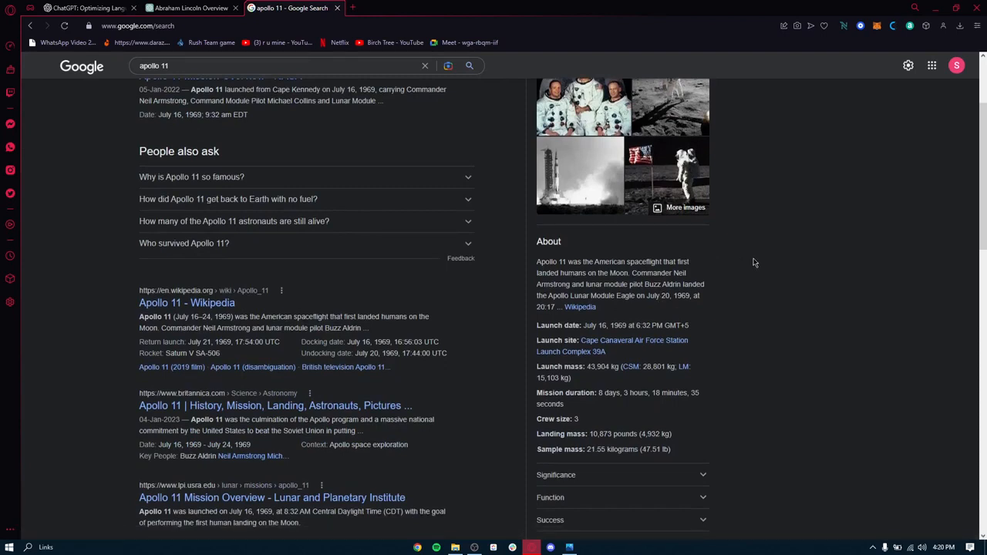
{"action": "left_click", "coordinate": [305, 176]}
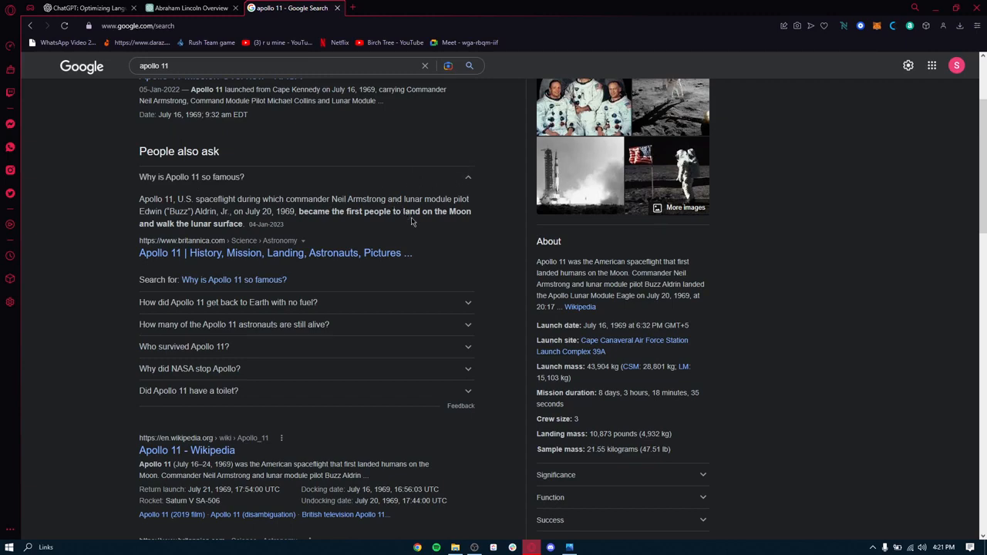
{"action": "left_click", "coordinate": [422, 182]}
{"action": "scroll", "coordinate": [394, 151], "scroll_direction": "up", "scroll_amount": 2}
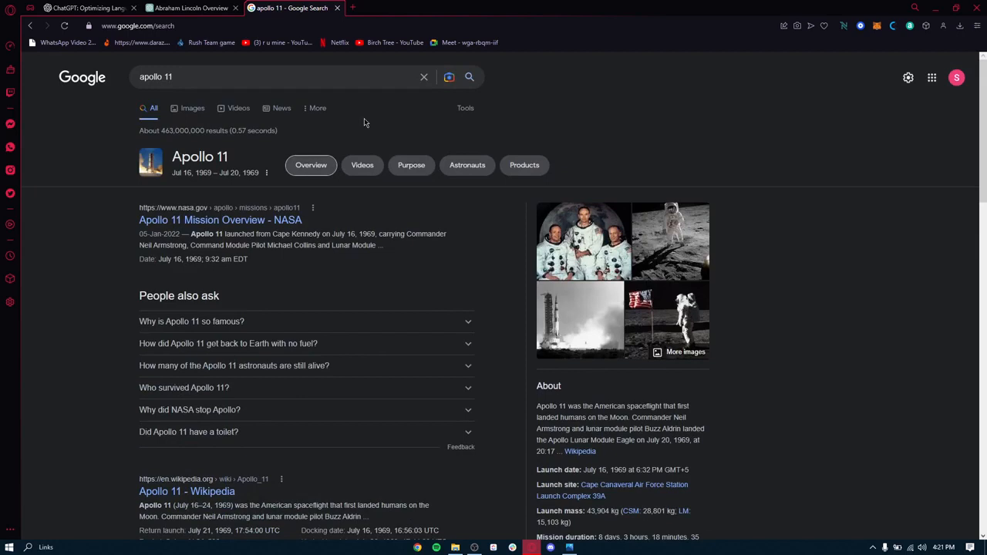
Send ChatGPT "hi i have been given a research paper on apollo 11 and if it was real. can you help me in my research"
{"action": "left_click", "coordinate": [207, 5]}
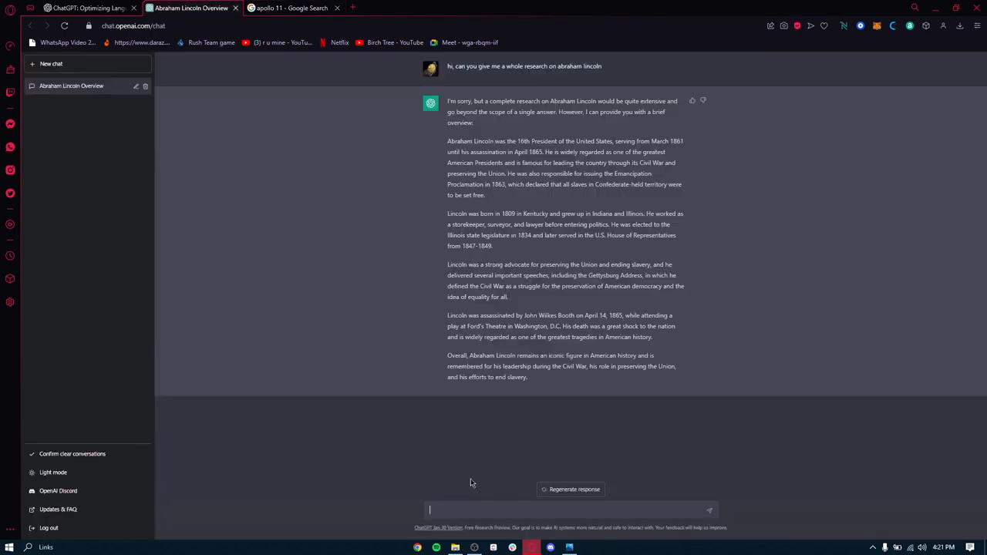
{"action": "type", "text": "hi i have been given a research paper on apollo 11 and if it was real?"}
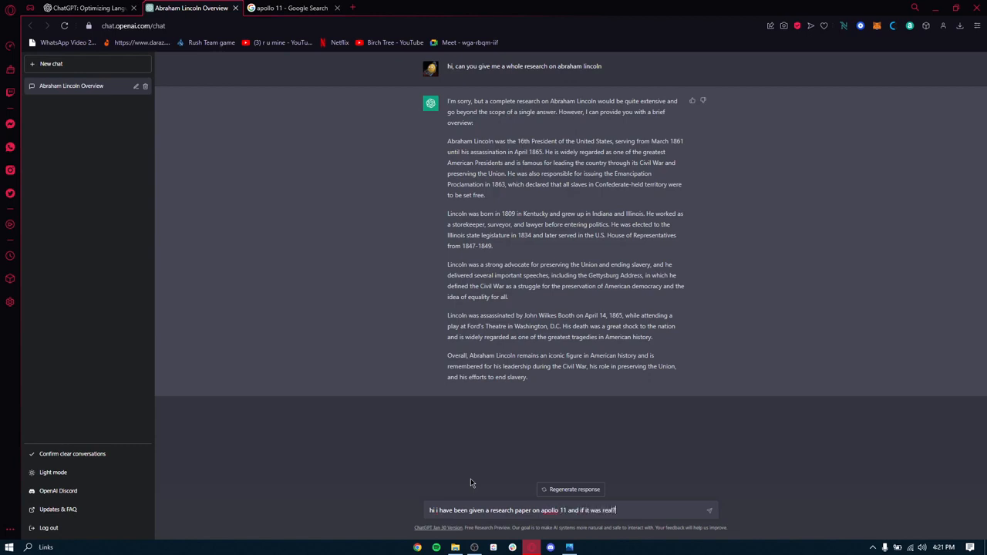
{"action": "key", "text": "BackSpace"}
{"action": "type", "text": ". can you help m"}
{"action": "type", "text": "e in tha"}
{"action": "type", "text": "my research"}
{"action": "key", "text": "Return"}
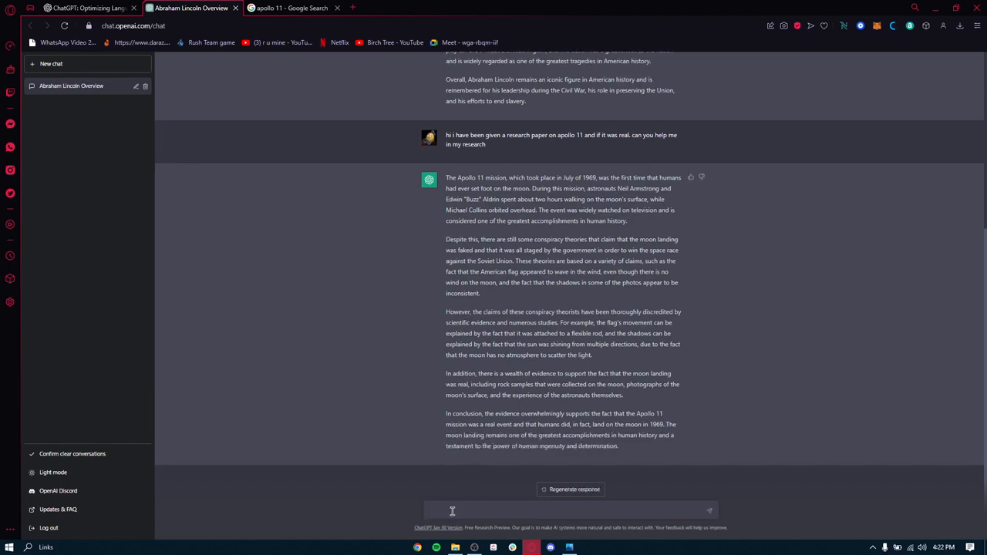
Ask ChatGPT "can you write me a research of 500 words on world war 2"
{"action": "type", "text": "can you write me a research of 500 words on world wa"}
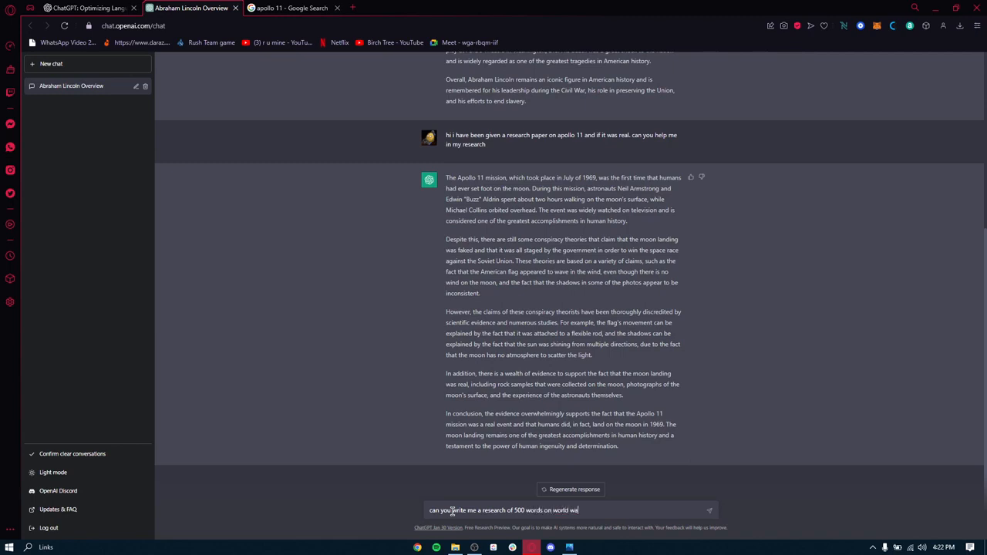
{"action": "type", "text": "r 2"}
{"action": "key", "text": "Return"}
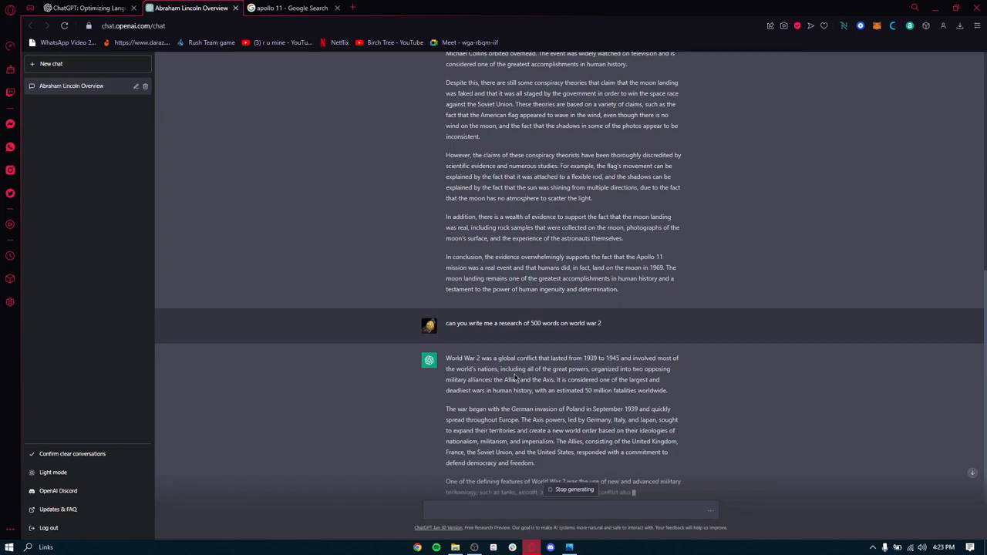
{"action": "scroll", "coordinate": [444, 278], "scroll_direction": "down", "scroll_amount": 1}
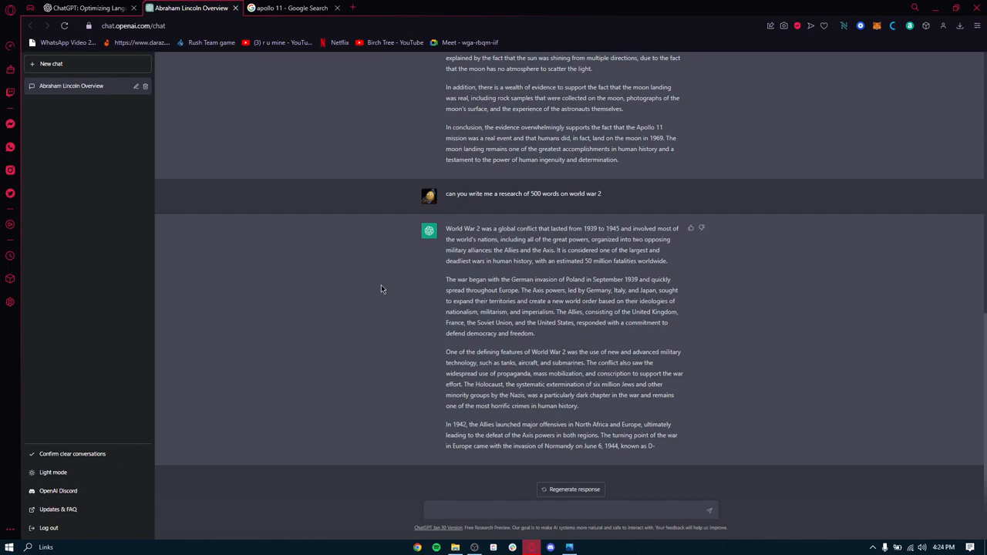
Ask ChatGPT "why did you stop?" about the cut-off World War 2 answer
{"action": "left_click", "coordinate": [493, 509]}
{"action": "left_click_drag", "start_coordinate": [463, 425], "coordinate": [655, 436]}
{"action": "left_click", "coordinate": [703, 453]}
{"action": "type", "text": "why did you stop?"}
{"action": "key", "text": "Return"}
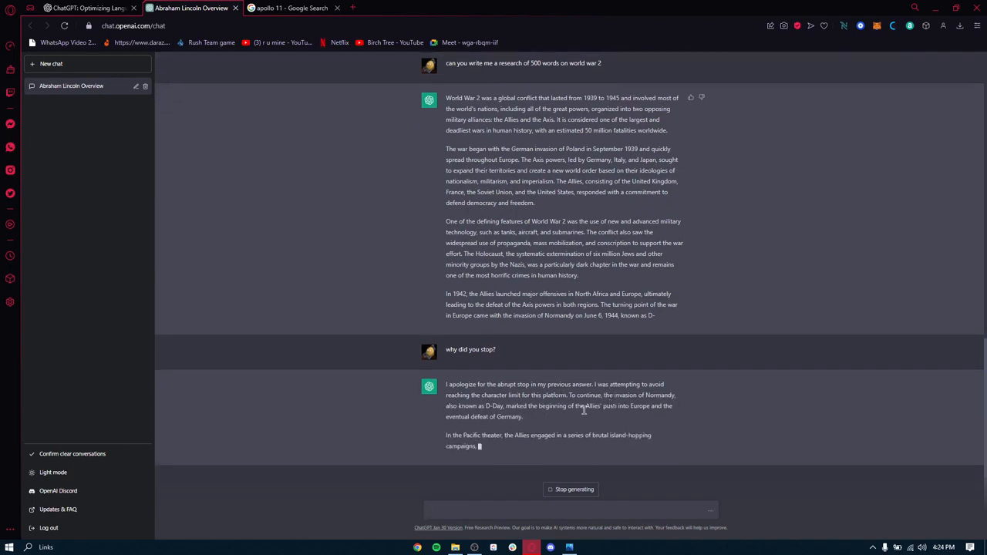
Copy the whole first World War 2 answer, from "World War 2 was a global conflict" through "known as D-"
{"action": "scroll", "coordinate": [583, 240], "scroll_direction": "up", "scroll_amount": 2}
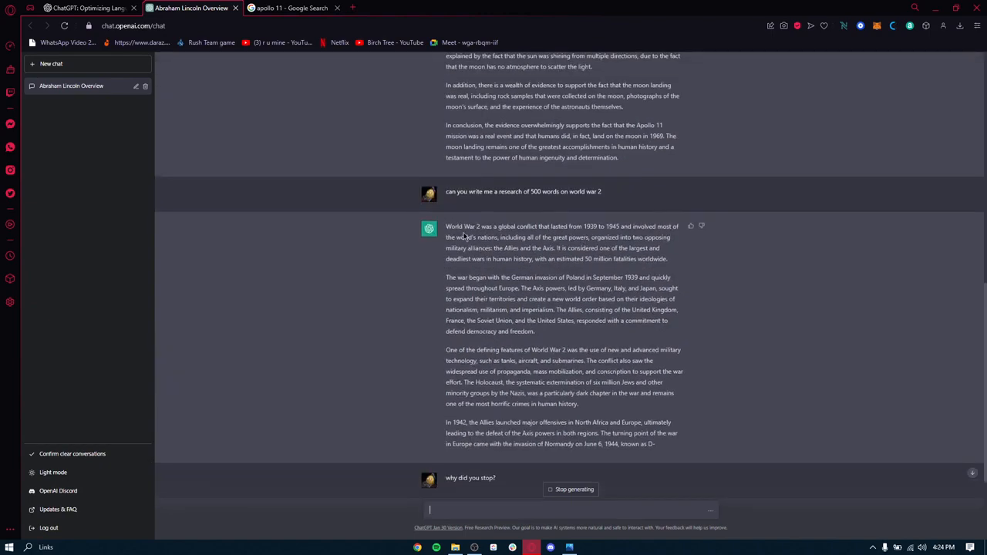
{"action": "scroll", "coordinate": [465, 238], "scroll_direction": "down", "scroll_amount": 2}
{"action": "scroll", "coordinate": [494, 293], "scroll_direction": "up", "scroll_amount": 2}
{"action": "scroll", "coordinate": [512, 330], "scroll_direction": "down", "scroll_amount": 1}
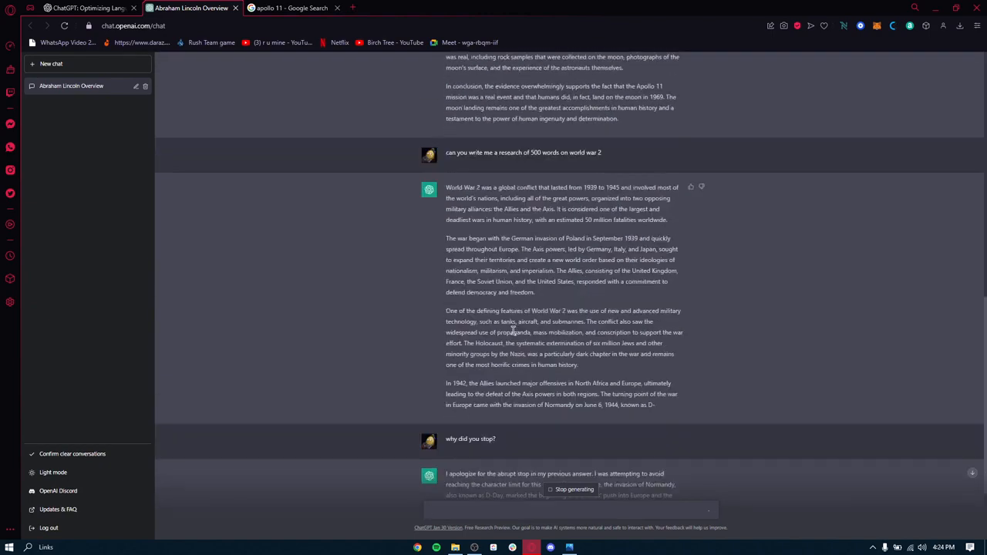
{"action": "scroll", "coordinate": [513, 330], "scroll_direction": "down", "scroll_amount": 3}
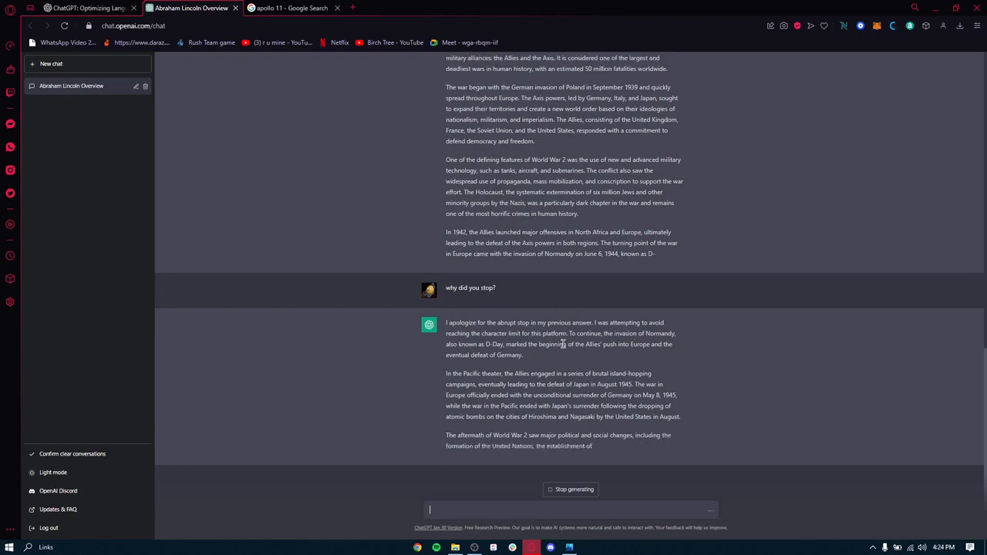
{"action": "scroll", "coordinate": [563, 324], "scroll_direction": "up", "scroll_amount": 3}
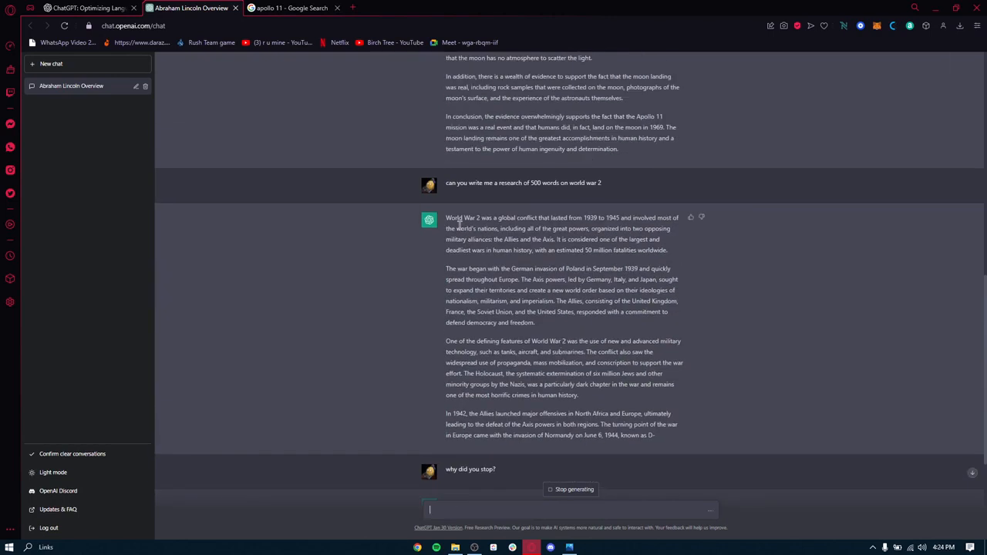
{"action": "left_click_drag", "start_coordinate": [446, 218], "coordinate": [677, 243]}
{"action": "key", "text": "ctrl+c"}
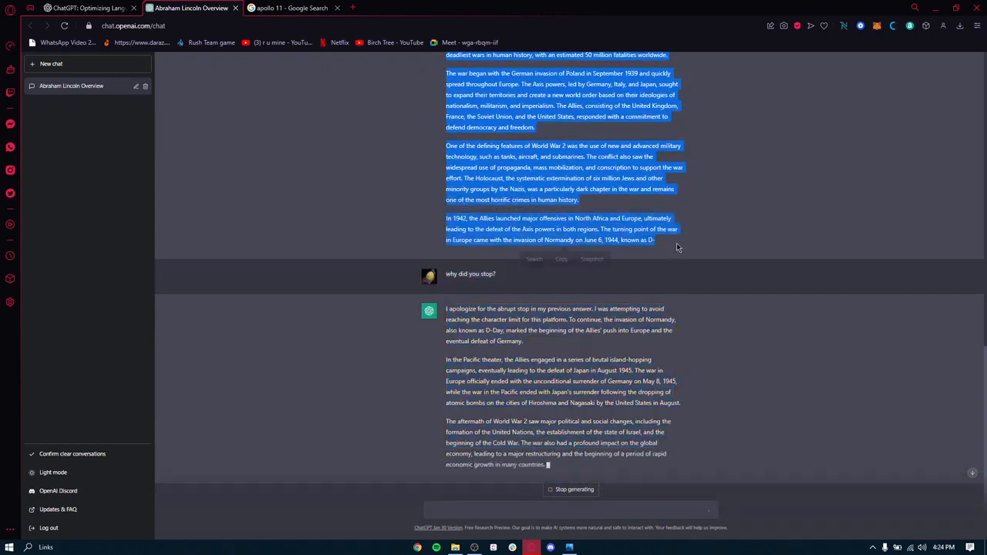
Search the web for "word counter" in the Apollo 11 results tab and open the wordcounter.net site
{"action": "left_click", "coordinate": [277, 9]}
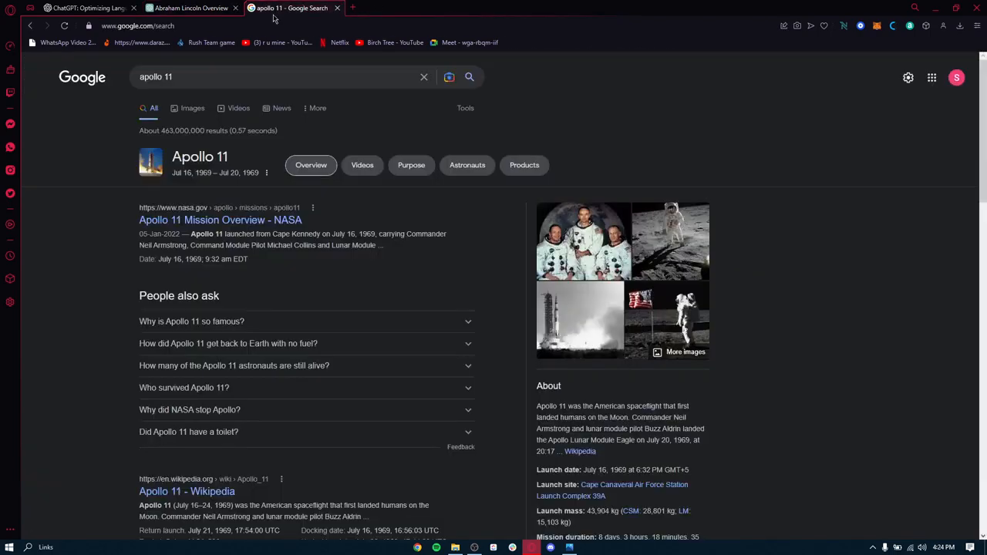
{"action": "left_click", "coordinate": [271, 24]}
{"action": "type", "text": "word cou"}
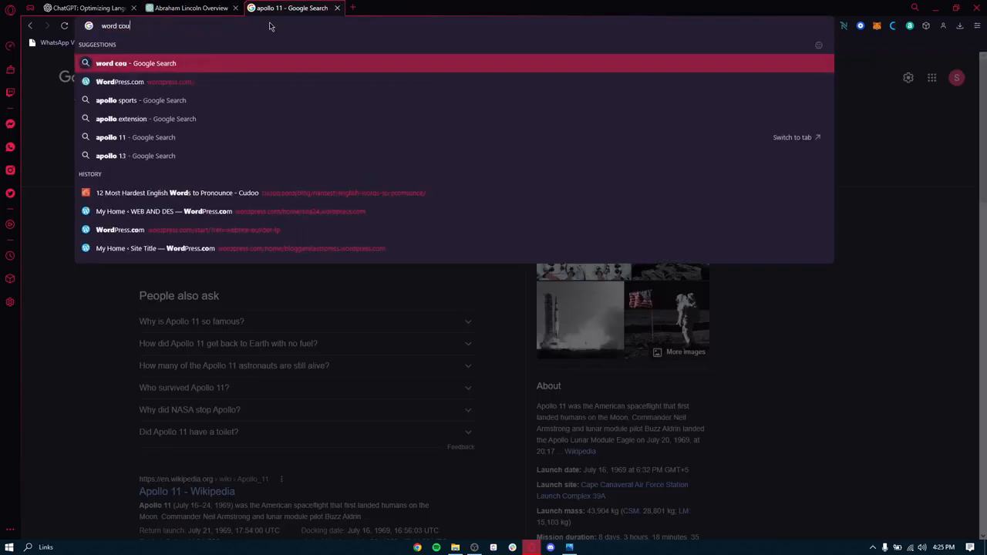
{"action": "type", "text": "nter"}
{"action": "key", "text": "Return"}
{"action": "left_click", "coordinate": [235, 164]}
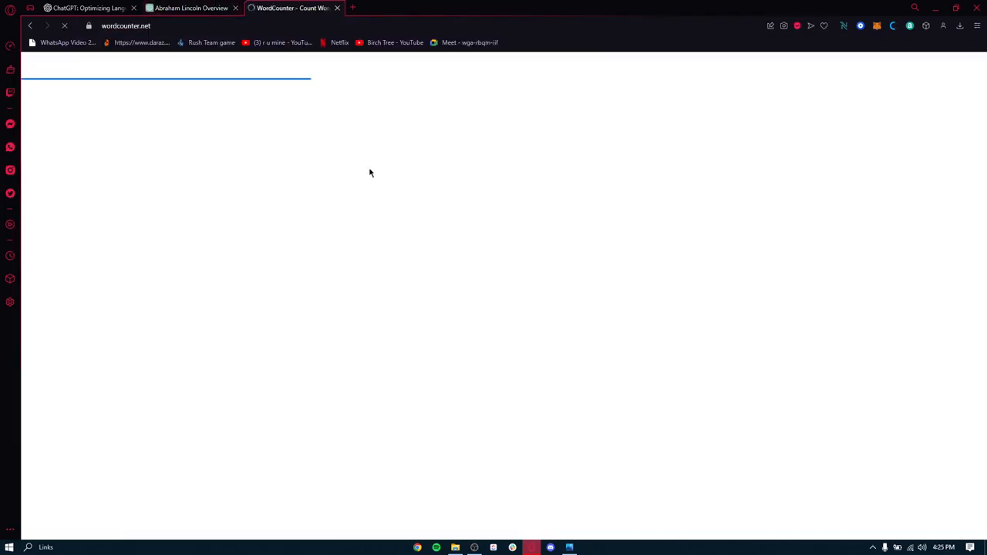
Paste the copied World War 2 answer into WordCounter, check its word count and clear the text
{"action": "left_click", "coordinate": [347, 209]}
{"action": "key", "text": "ctrl+v"}
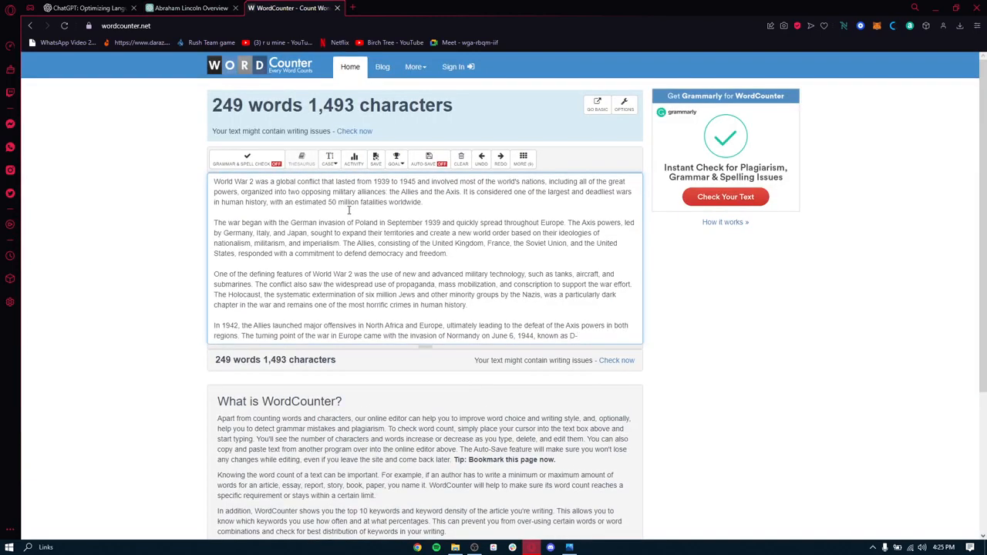
{"action": "scroll", "coordinate": [410, 238], "scroll_direction": "down", "scroll_amount": 3}
{"action": "scroll", "coordinate": [409, 237], "scroll_direction": "up", "scroll_amount": 3}
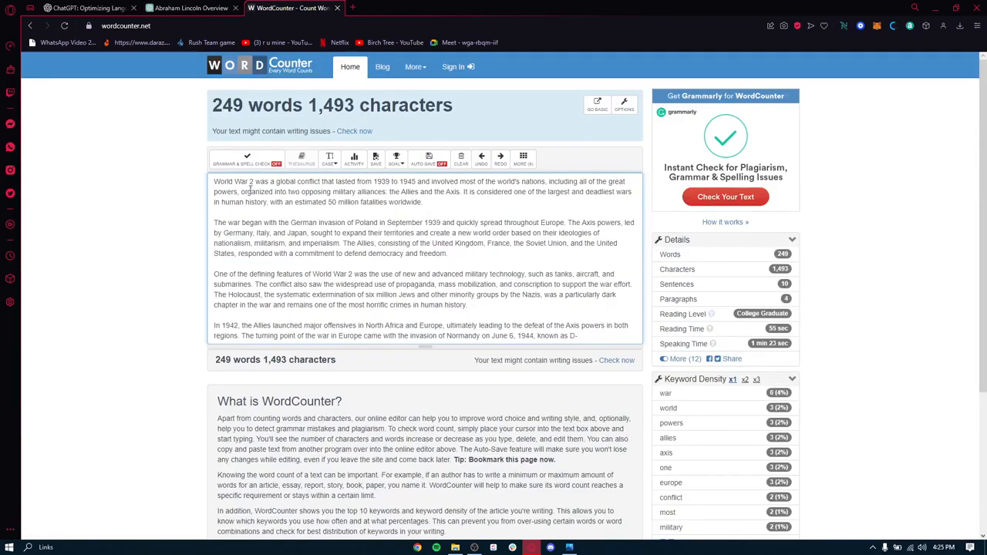
{"action": "key", "text": "ctrl+a"}
{"action": "key", "text": "Delete"}
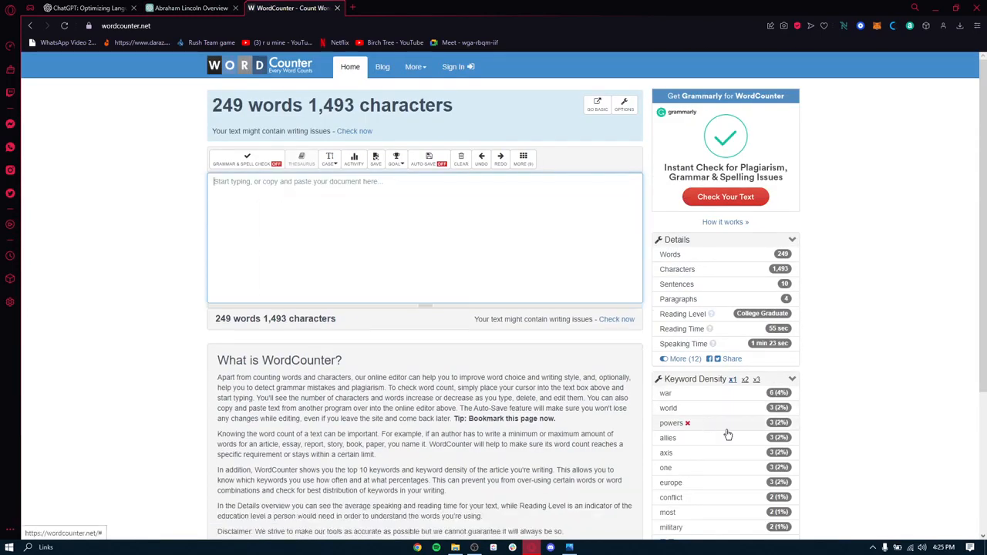
Look over both World War 2 answers in ChatGPT, and paste the copied first part into the empty WordCounter text box
{"action": "left_click", "coordinate": [192, 8]}
{"action": "scroll", "coordinate": [512, 371], "scroll_direction": "down", "scroll_amount": 2}
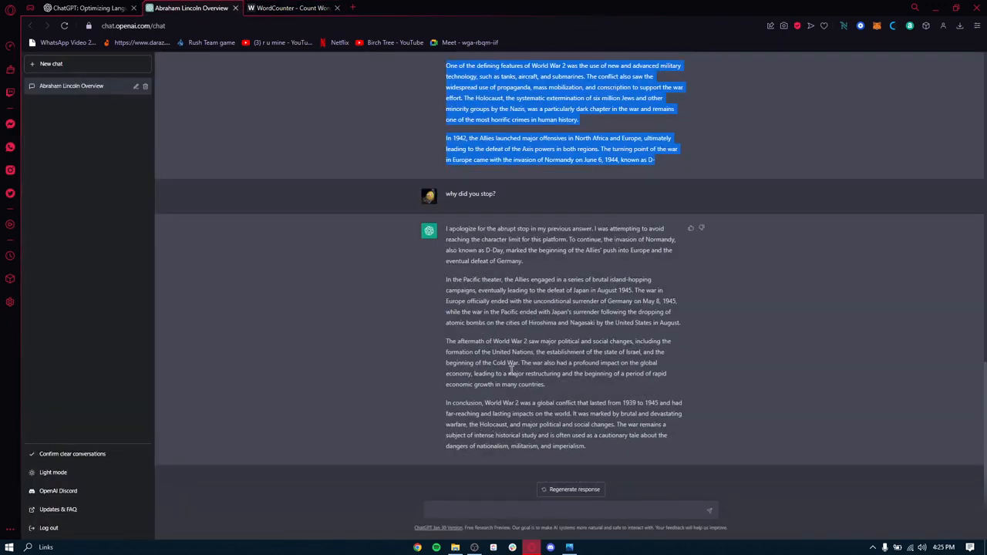
{"action": "scroll", "coordinate": [522, 349], "scroll_direction": "up", "scroll_amount": 3}
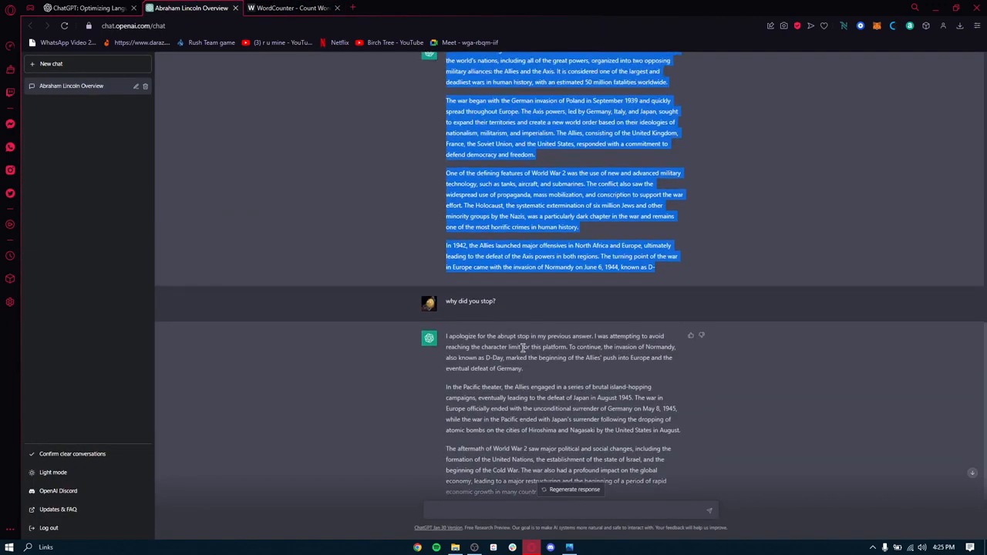
{"action": "left_click", "coordinate": [290, 7]}
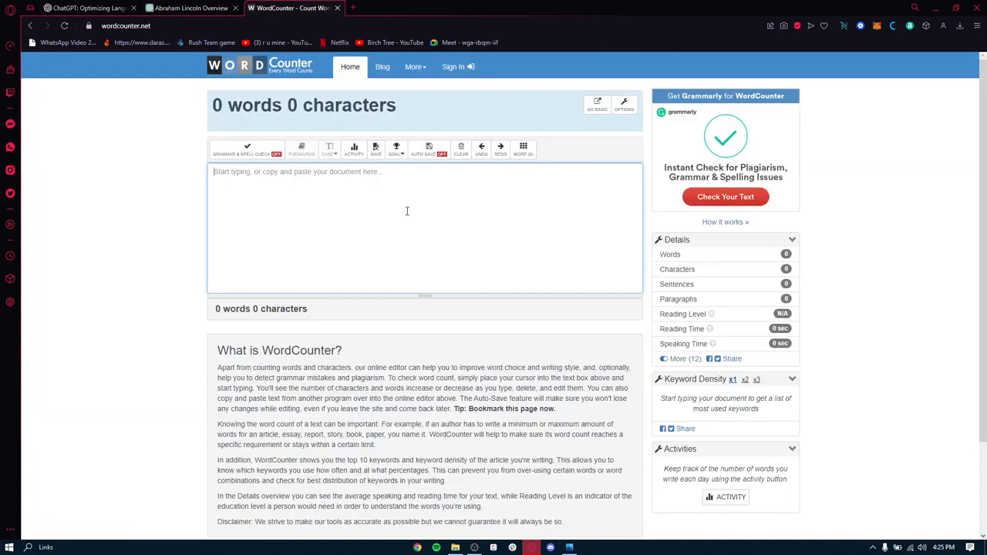
{"action": "key", "text": "ctrl+v"}
Copy the continuation of the World War 2 answer in ChatGPT, from "Day, marked the beginning" to the end of the conclusion
{"action": "left_click", "coordinate": [191, 8]}
{"action": "scroll", "coordinate": [428, 294], "scroll_direction": "down", "scroll_amount": 3}
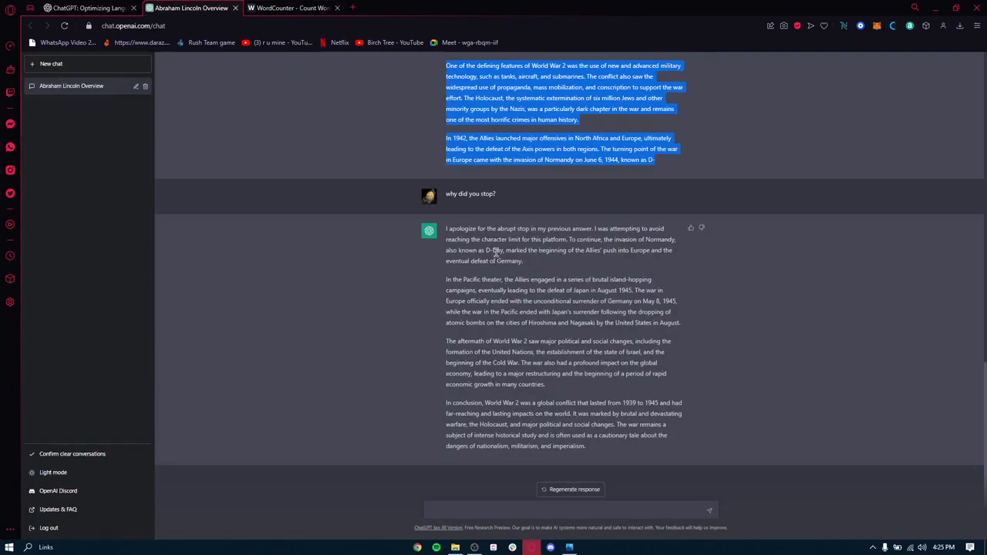
{"action": "left_click_drag", "start_coordinate": [494, 252], "coordinate": [692, 453]}
{"action": "key", "text": "ctrl+c"}
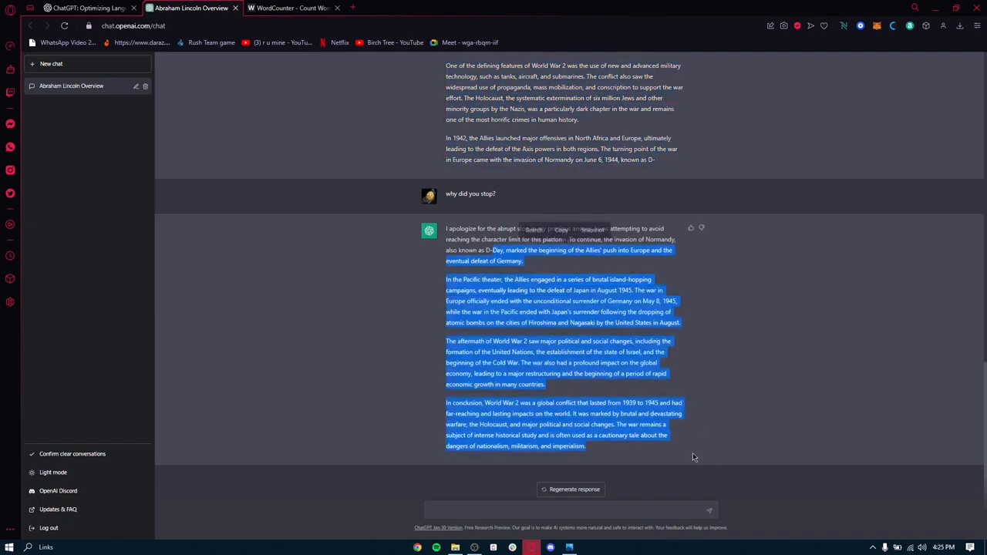
Append the copied continuation directly after "known as D-" in WordCounter and check the combined word count
{"action": "left_click", "coordinate": [339, 5]}
{"action": "scroll", "coordinate": [581, 177], "scroll_direction": "down", "scroll_amount": 3}
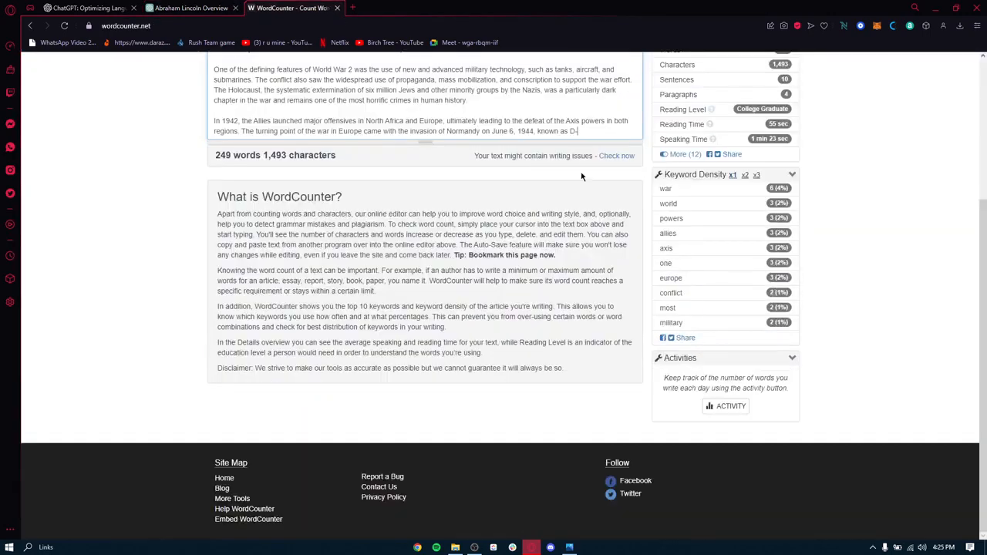
{"action": "key", "text": "ctrl+v"}
{"action": "scroll", "coordinate": [360, 319], "scroll_direction": "up", "scroll_amount": 5}
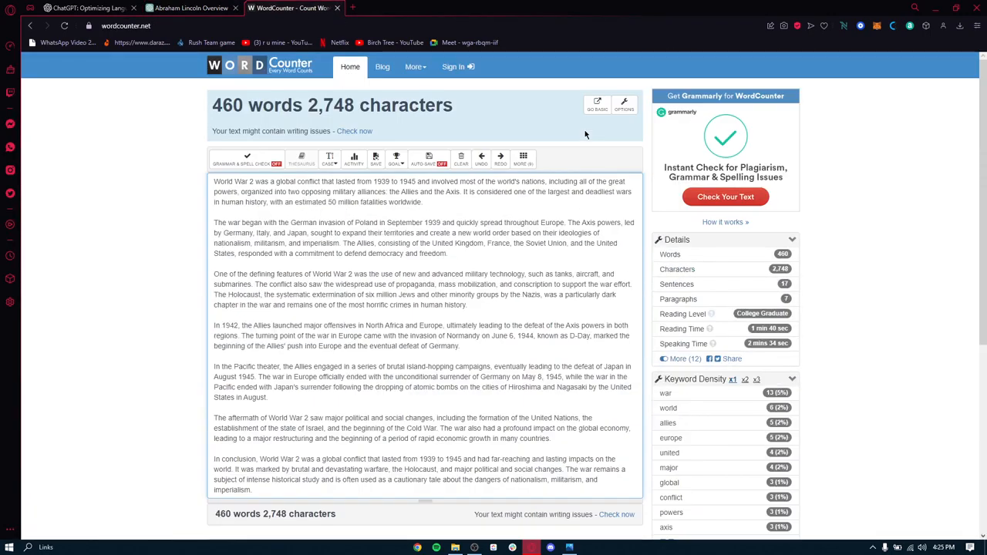
{"action": "scroll", "coordinate": [360, 319], "scroll_direction": "down", "scroll_amount": 6}
{"action": "scroll", "coordinate": [360, 319], "scroll_direction": "up", "scroll_amount": 4}
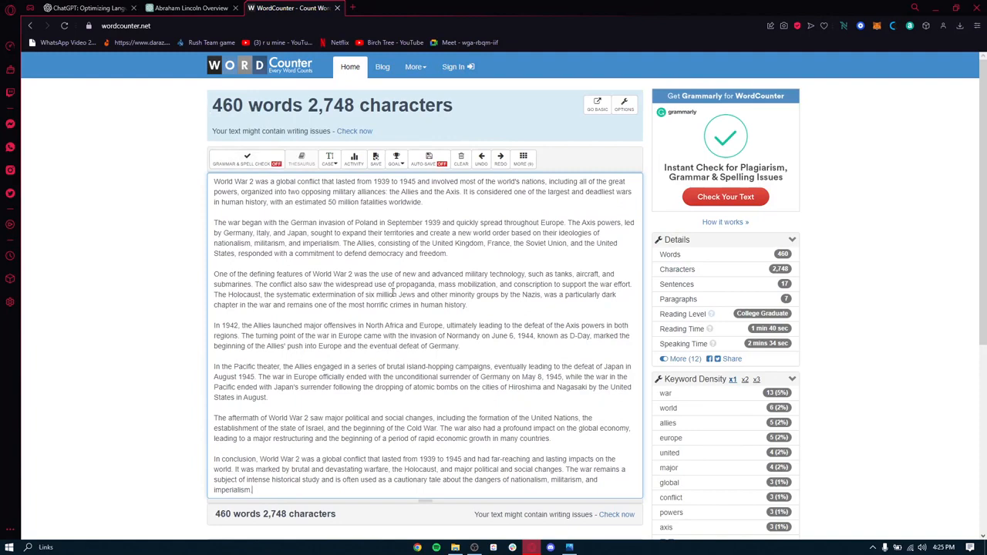
Return to the ChatGPT conversation, deselect the copied text and review the 500-word World War 2 request and its answer
{"action": "left_click", "coordinate": [193, 8]}
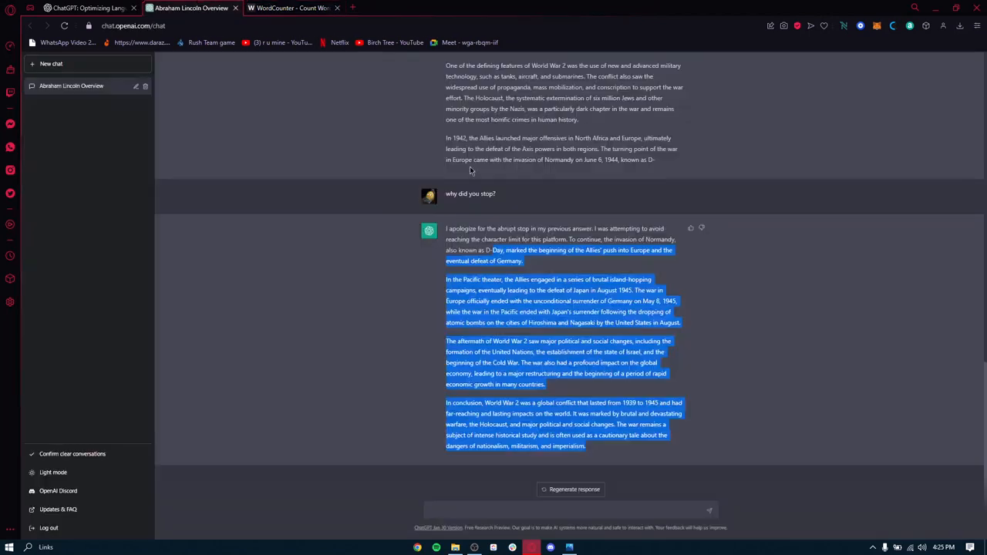
{"action": "left_click", "coordinate": [520, 236]}
{"action": "scroll", "coordinate": [520, 236], "scroll_direction": "up", "scroll_amount": 3}
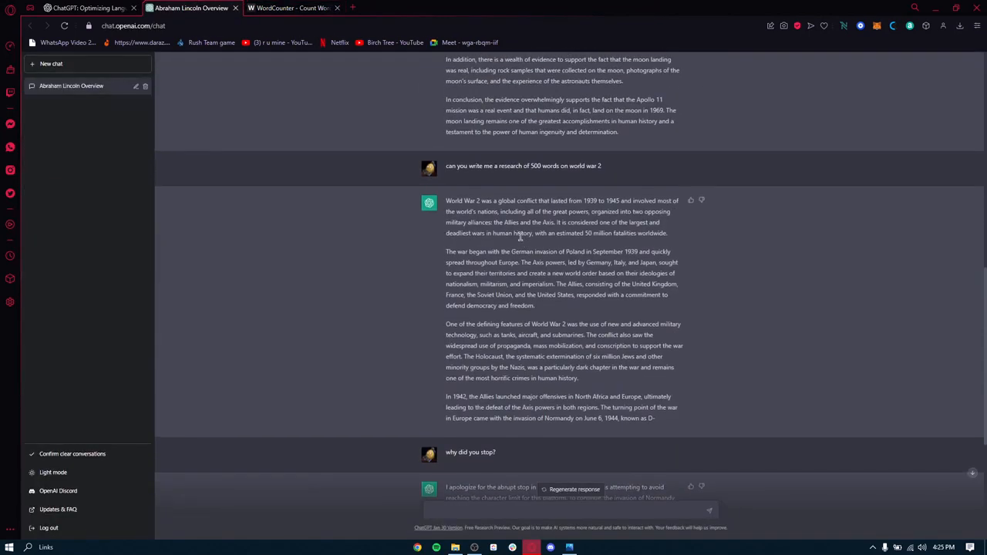